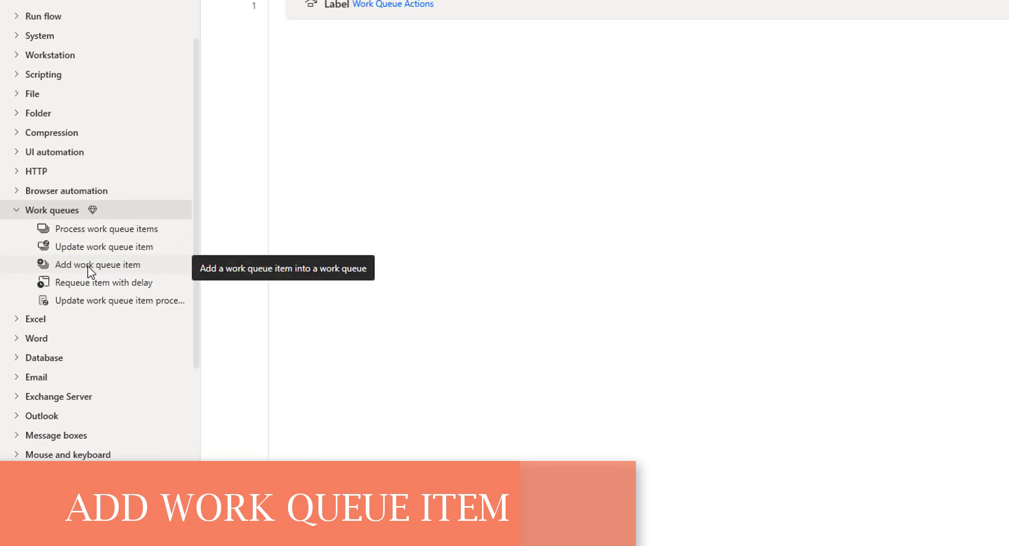
Add an Add work queue item action below the label and assign it to the Product Sales Work Queue
left_click_drag(89, 269, 356, 235)
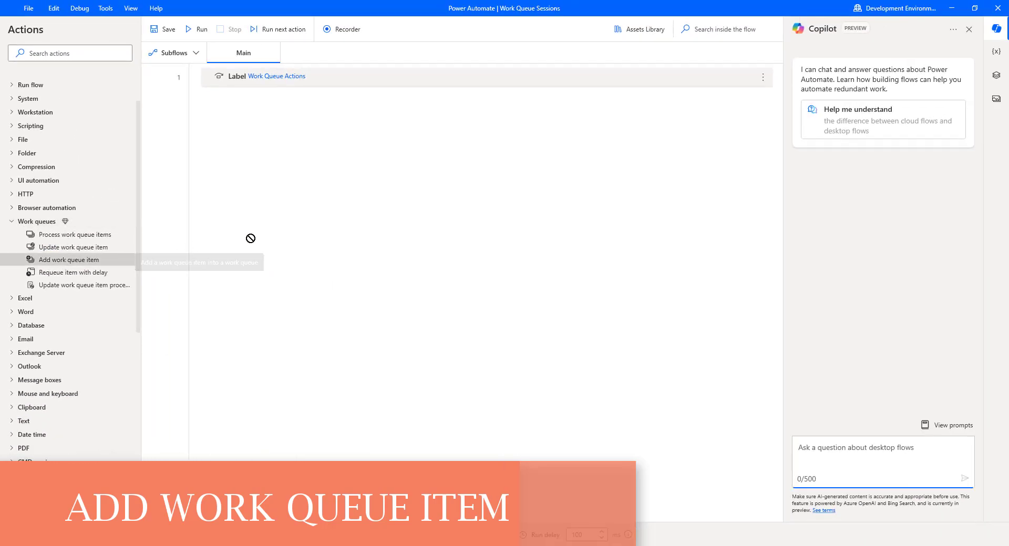
left_click_drag(251, 239, 304, 240)
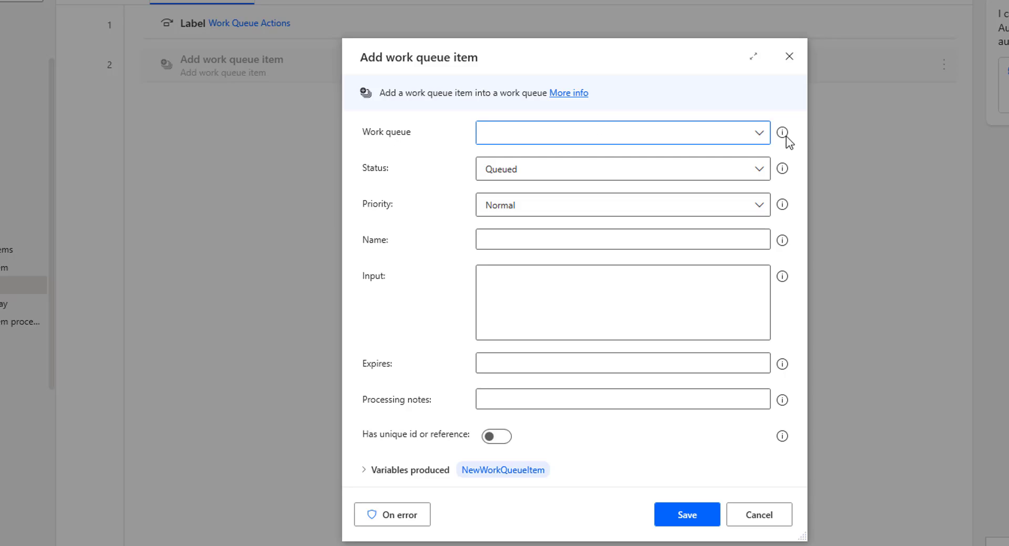
left_click(758, 133)
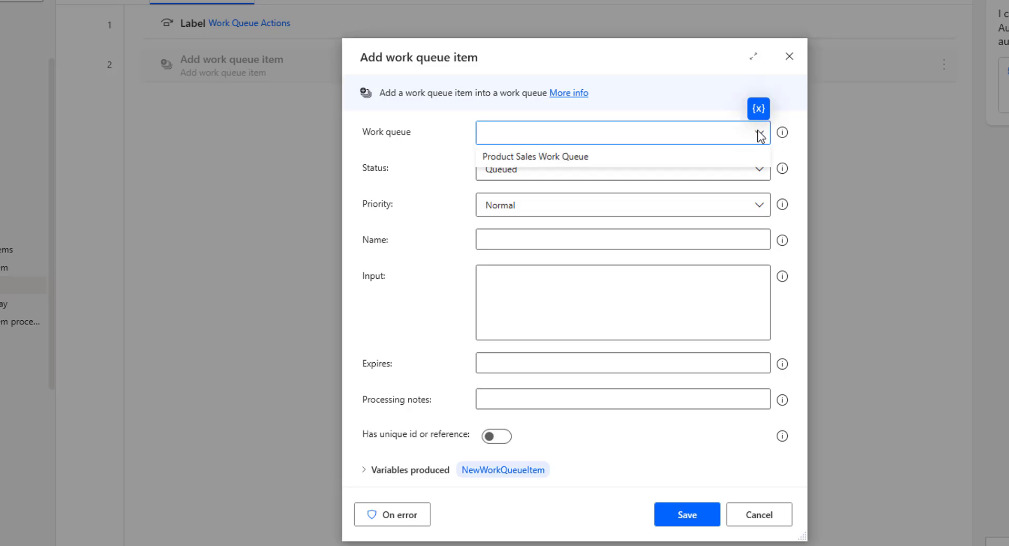
left_click(588, 156)
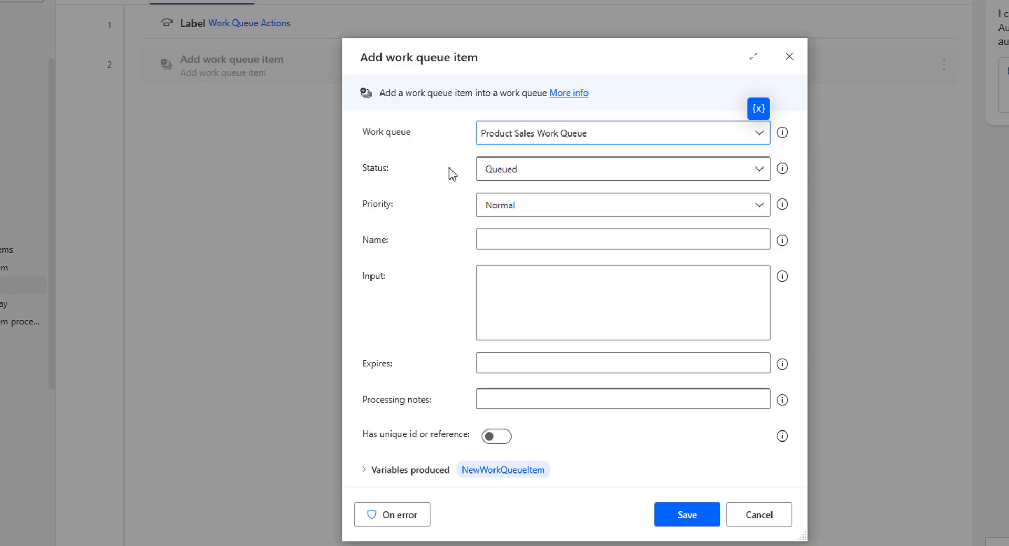
Set the work queue item's status to Queued and its priority to Normal
left_click(757, 174)
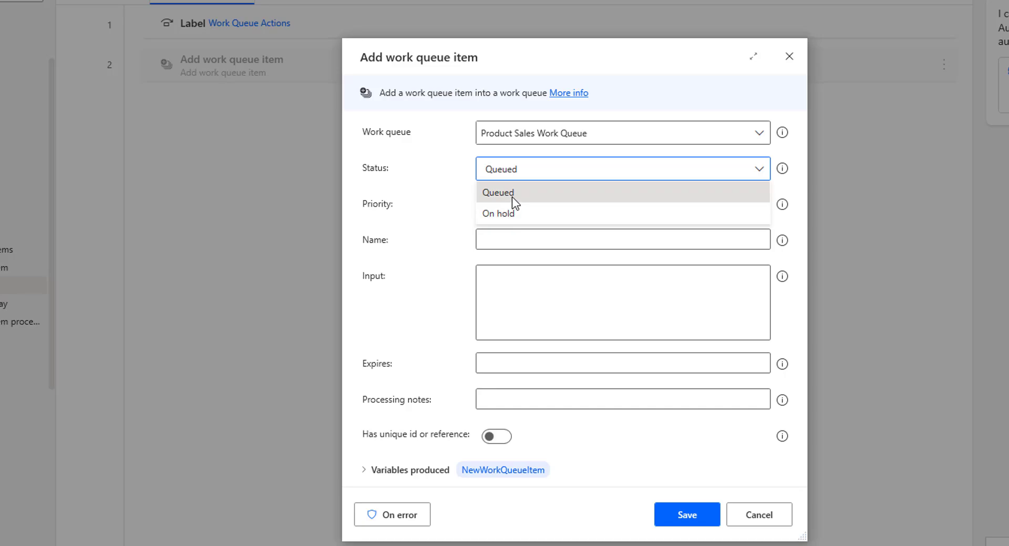
left_click(512, 197)
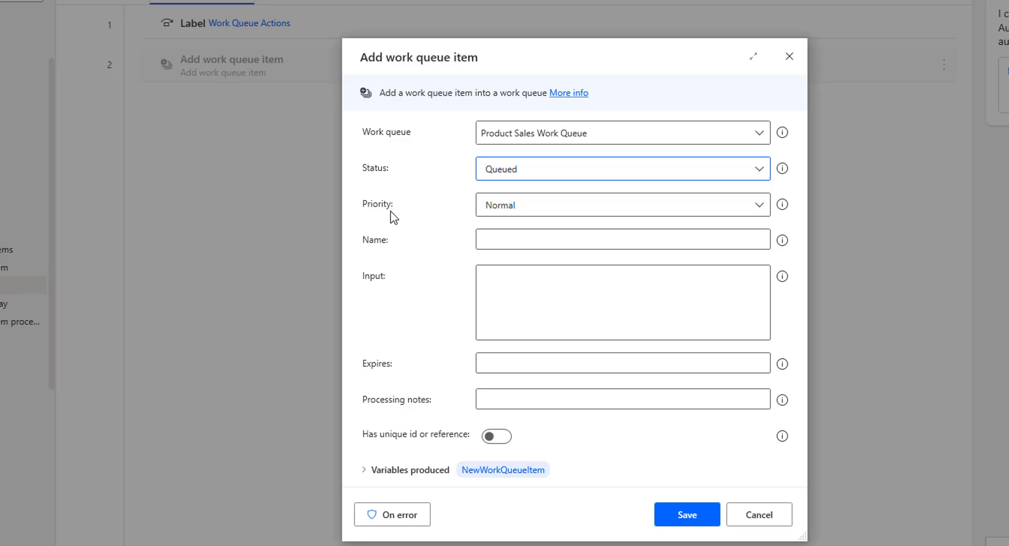
left_click(533, 205)
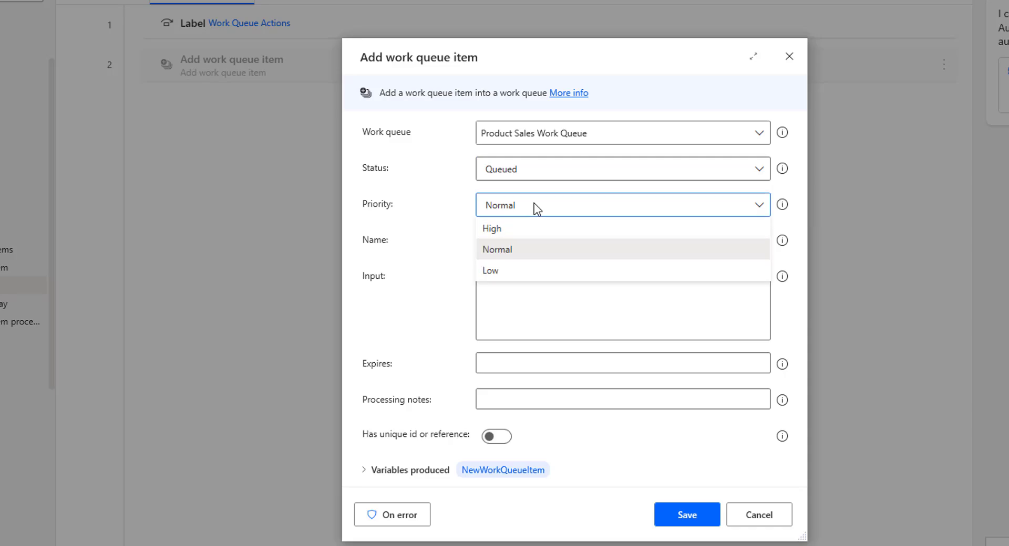
left_click(500, 253)
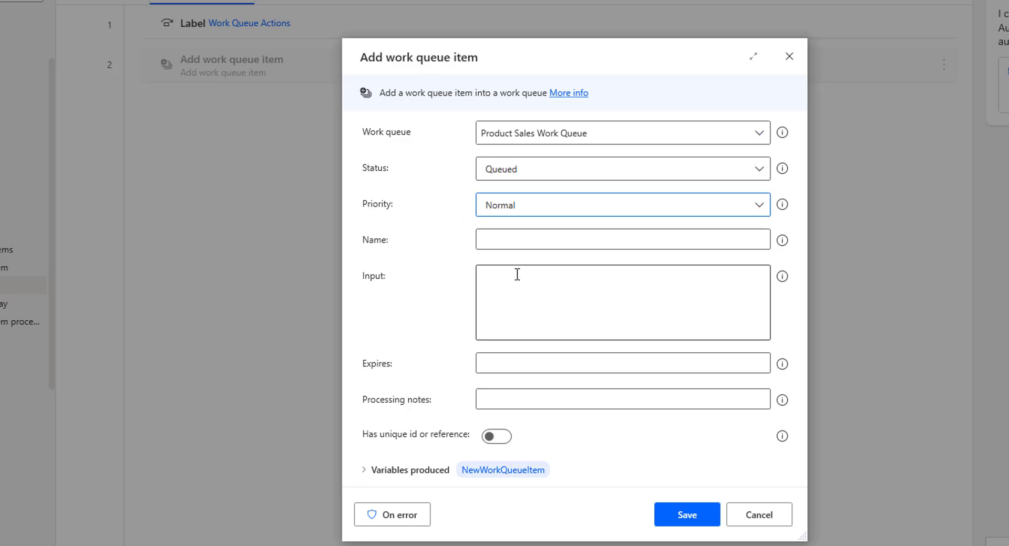
Name the work queue item WQIPAD1
left_click(489, 235)
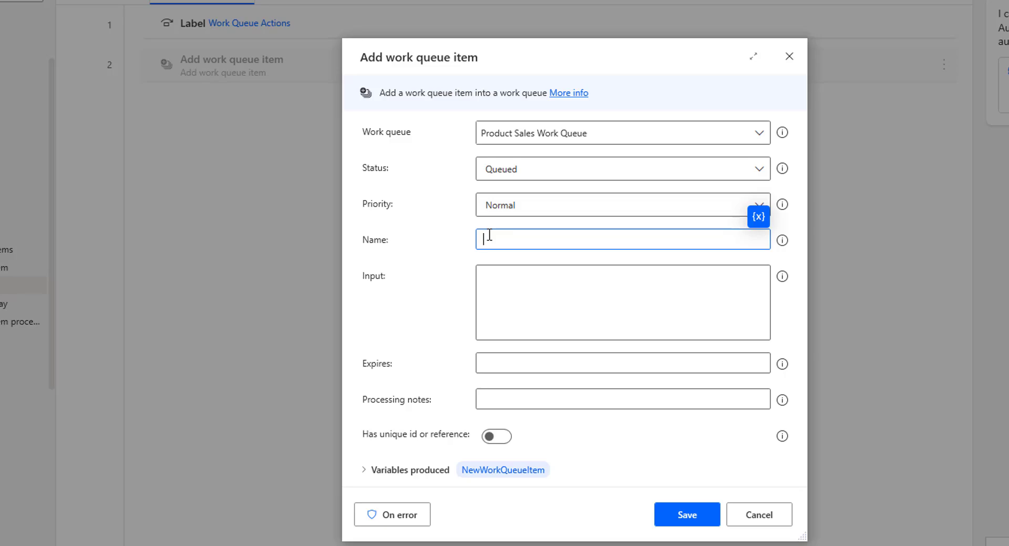
type("WQIPAD1")
left_click_drag(523, 240, 455, 249)
left_click(515, 299)
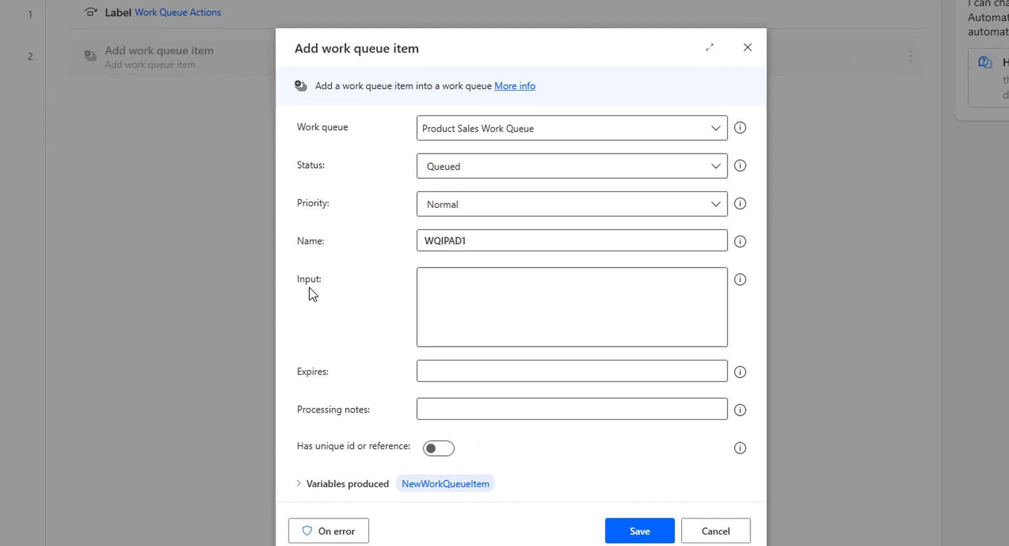
Enter the item's input as JSON with ProductId "PROD001", ProductName "Laptop" and ProductPrice "100000"
left_click(462, 292)
type("{ \"ProductId\":\"PROD001\", \"ProductName\":\"Laptop\",\"ProductPrice\":\"100000\", }")
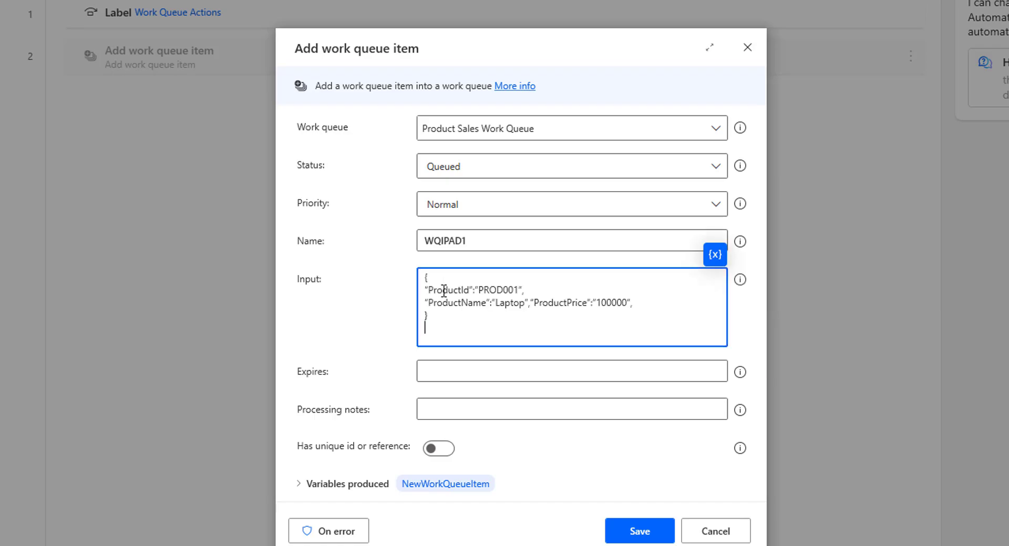
double_click(444, 290)
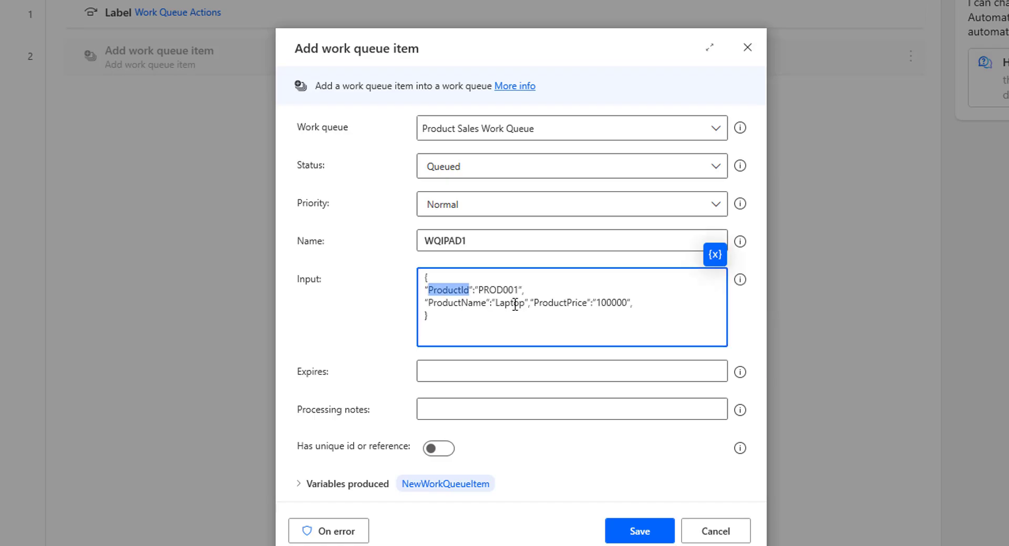
double_click(494, 290)
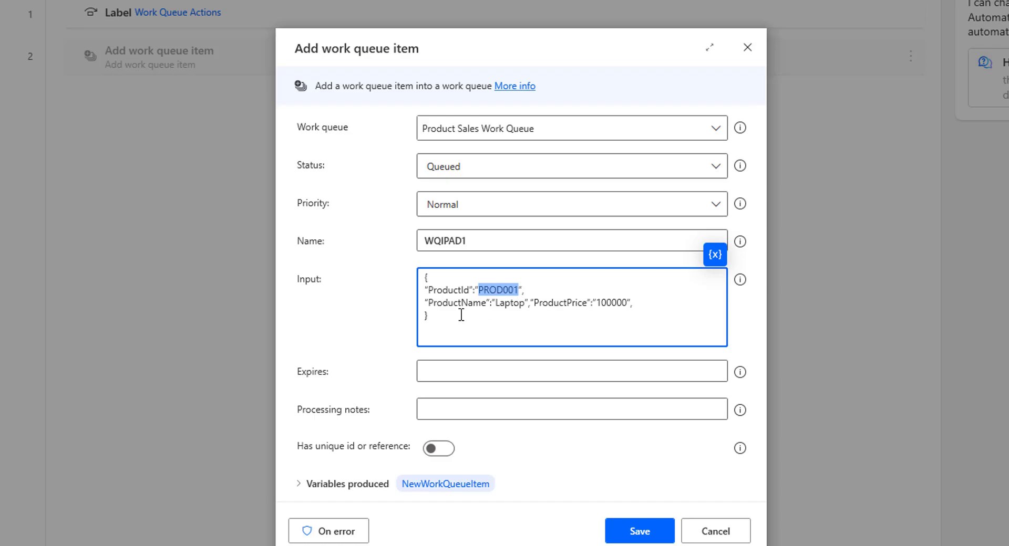
Set ProductPrice to "200000" in the input JSON and place each property on its own line
left_click(531, 302)
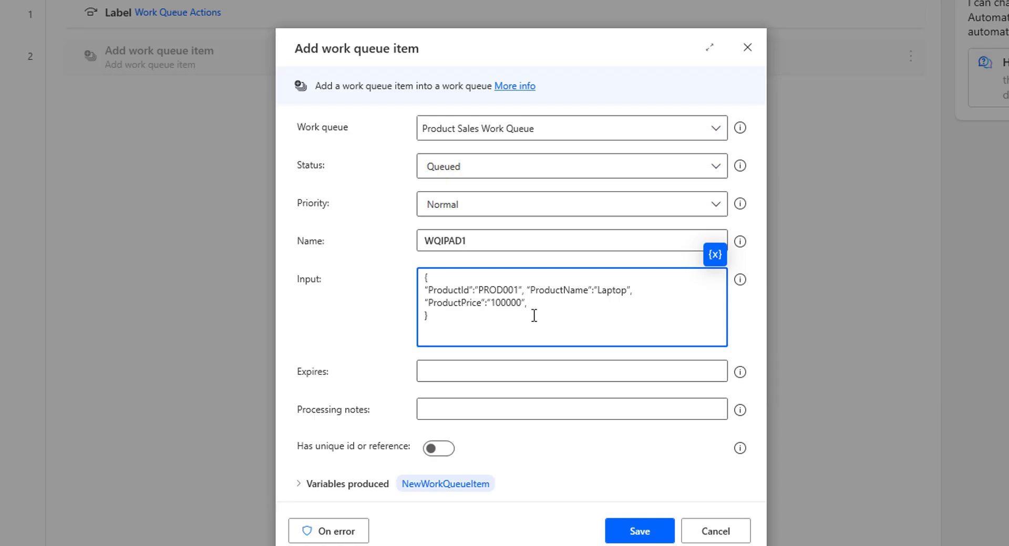
left_click(495, 304)
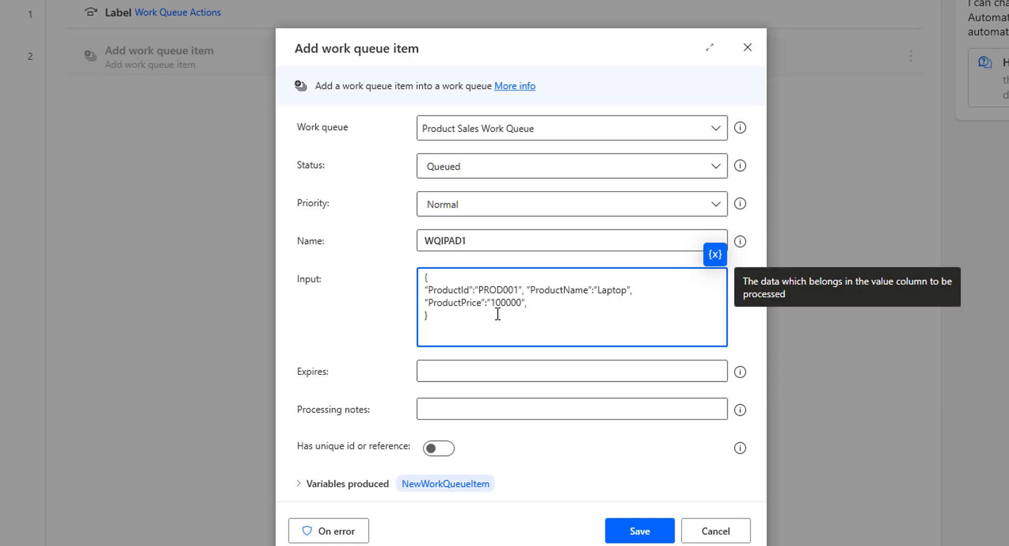
key("BackSpace")
type("2")
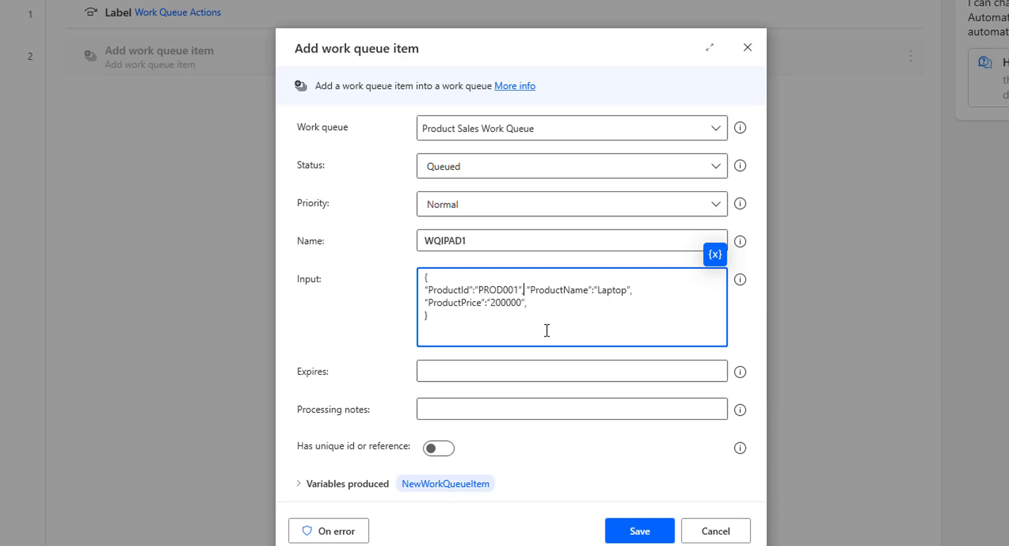
key("Return")
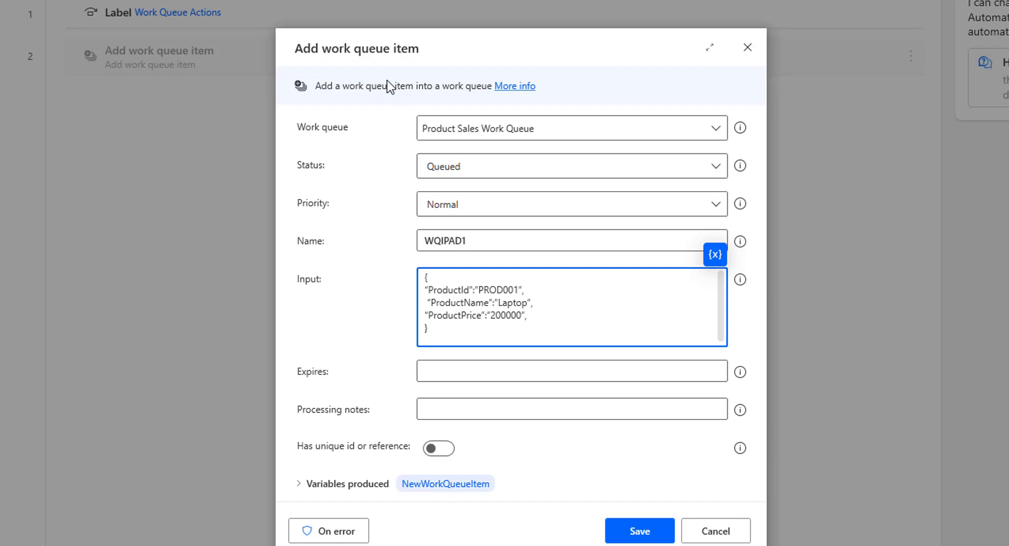
left_click(618, 368)
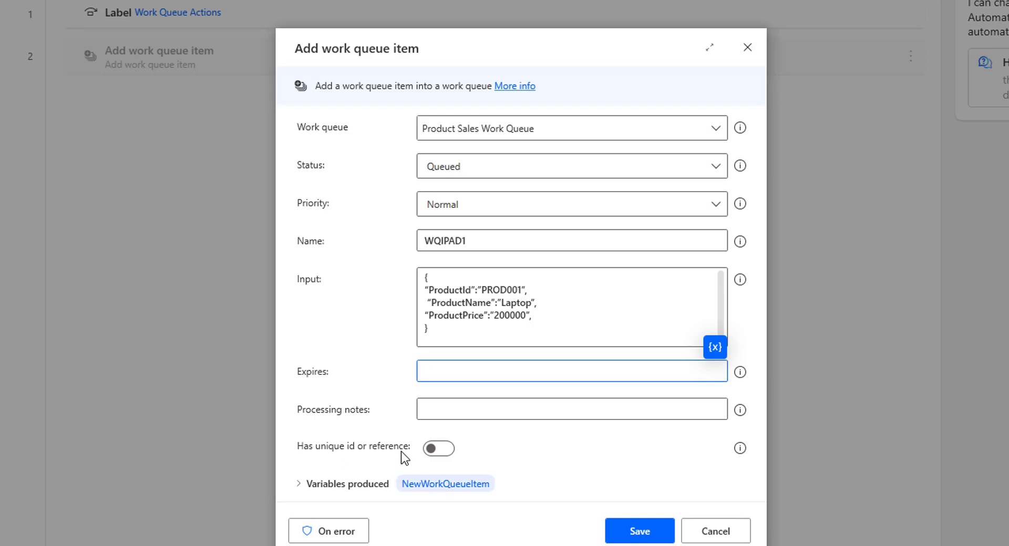
left_click(443, 451)
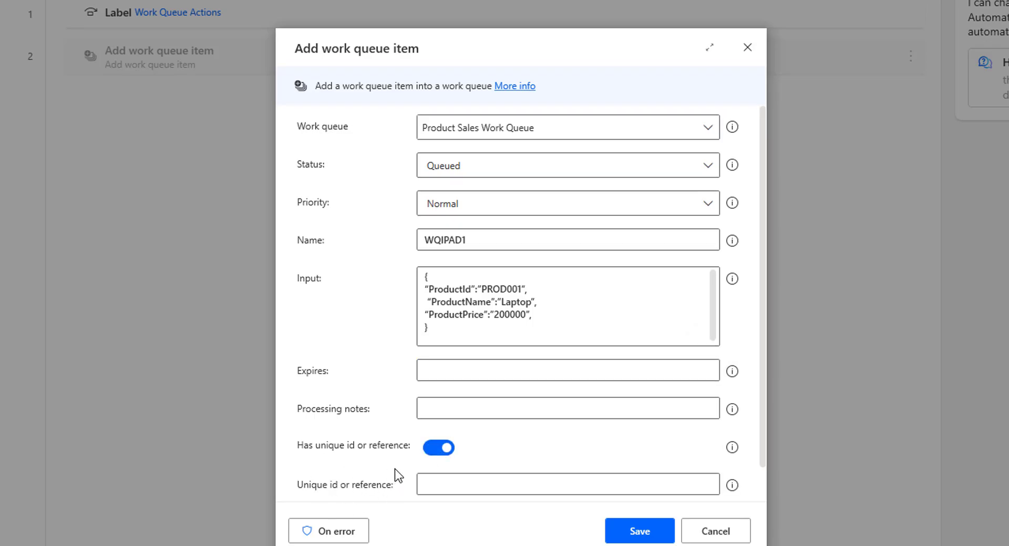
left_click(430, 450)
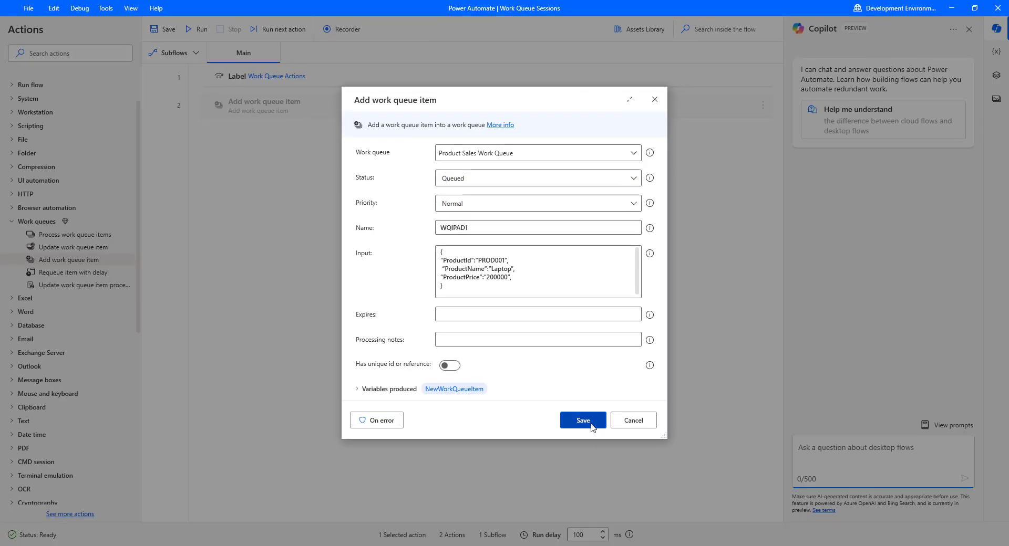
Save the configured action, run the flow and open the value of the NewWorkQueueItem variable
left_click(584, 421)
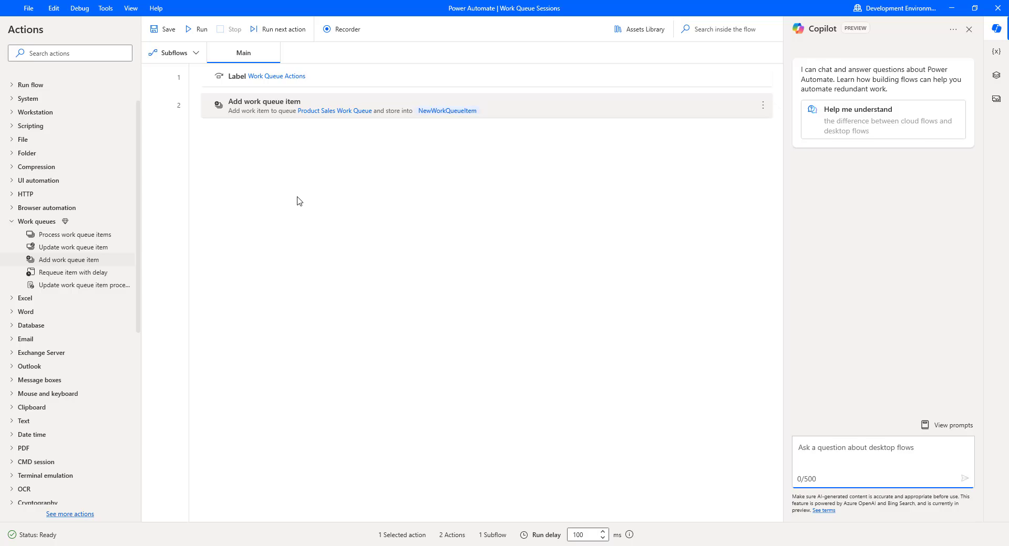
key("F5")
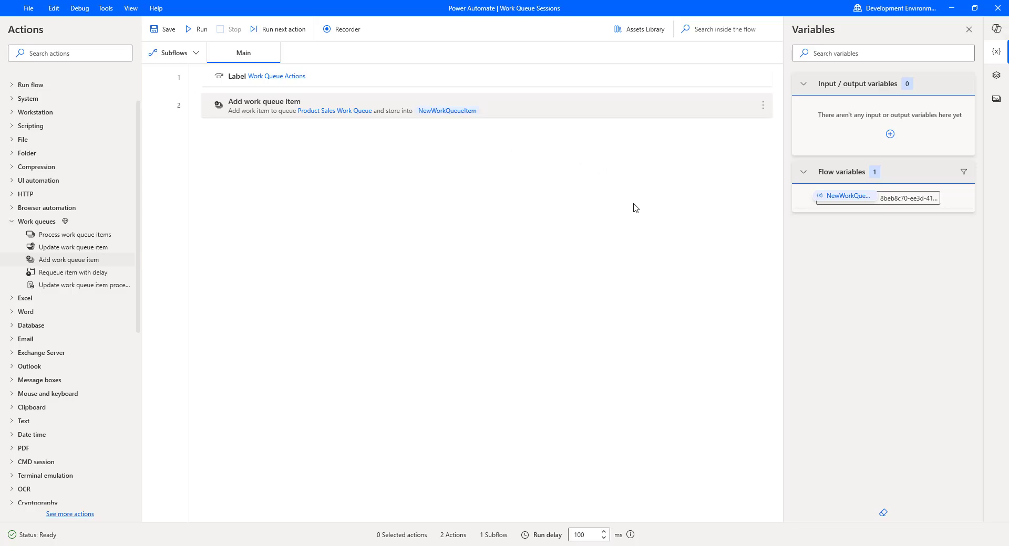
double_click(846, 199)
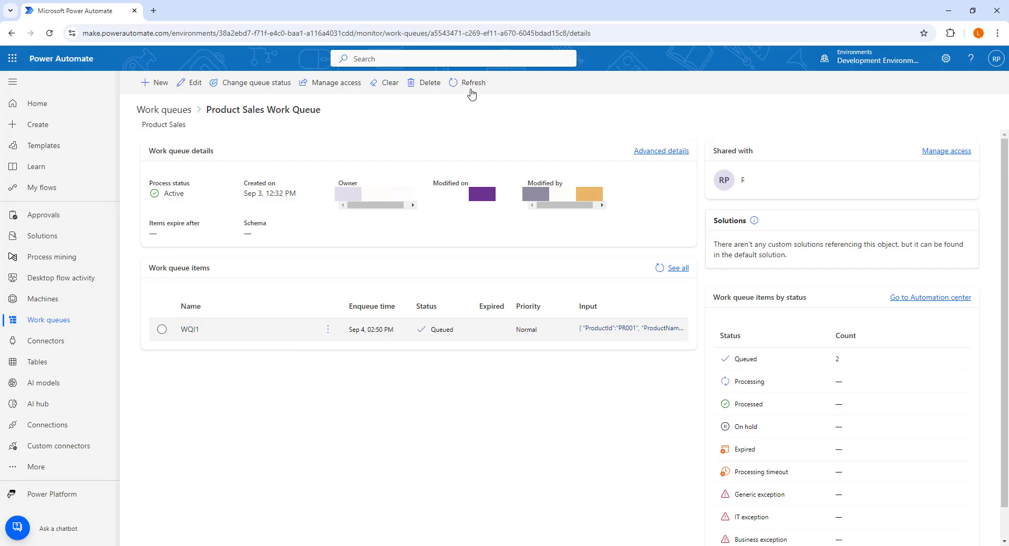
In the Power Automate web portal, refresh the Product Sales Work Queue and examine the WQIPAD1 item's details and input
left_click(471, 84)
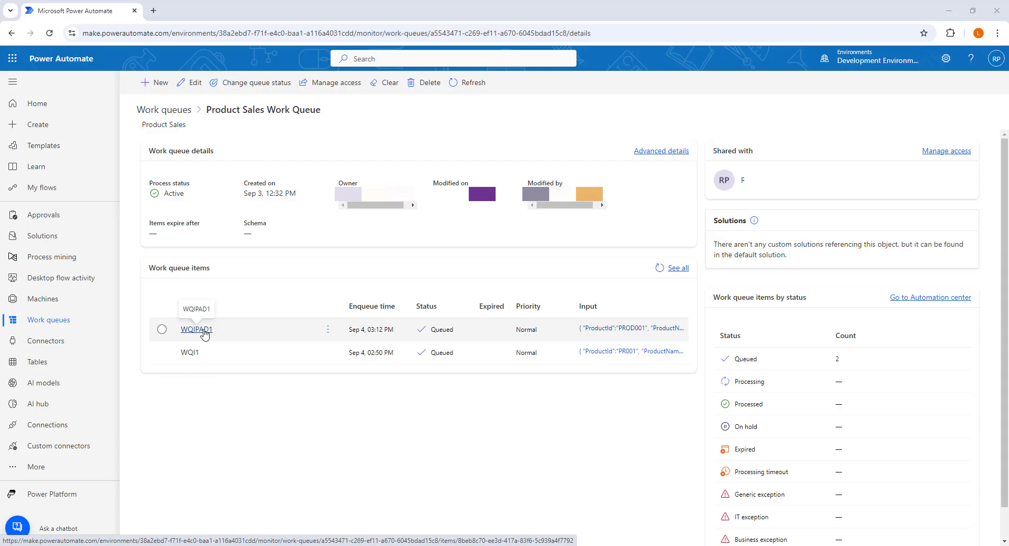
left_click(204, 331)
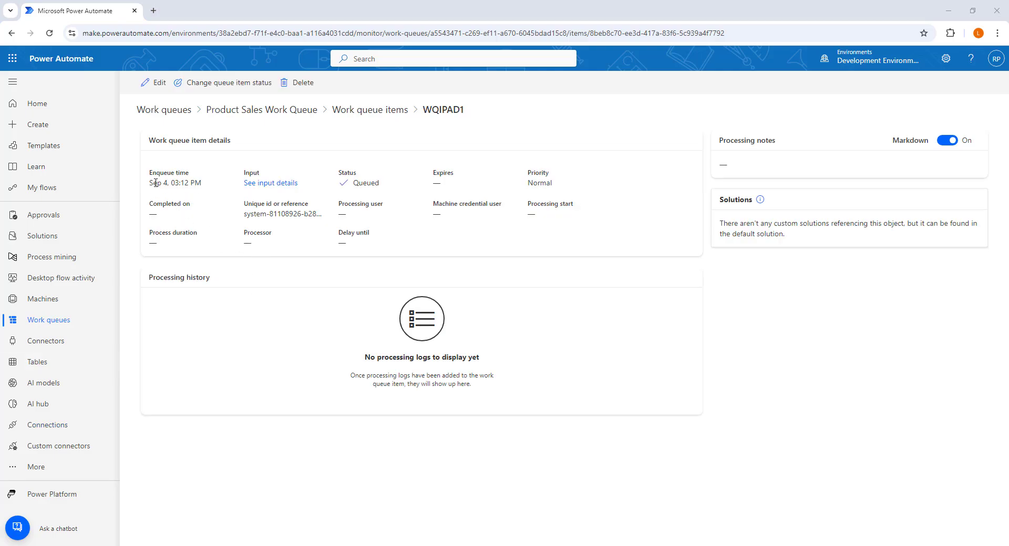
left_click(262, 183)
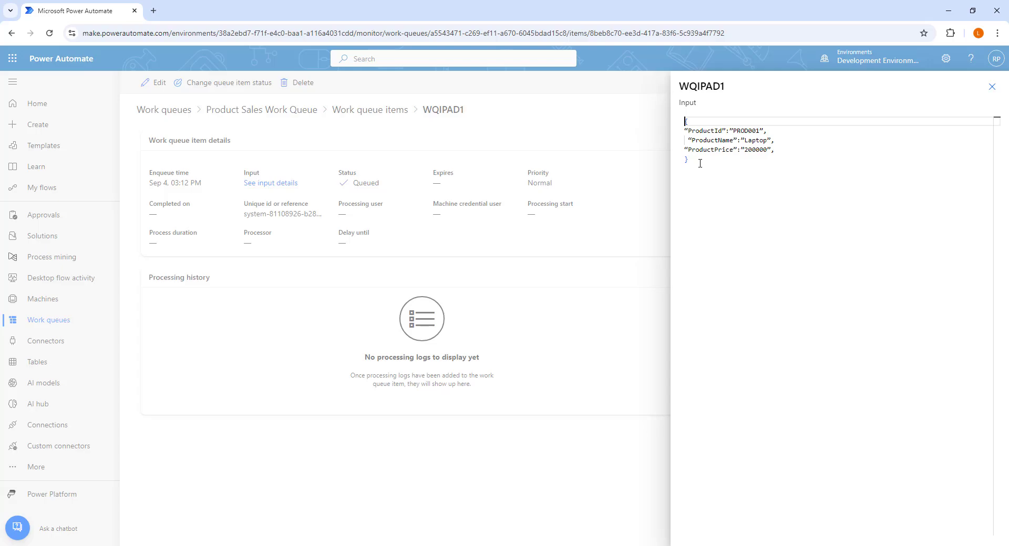
left_click(993, 87)
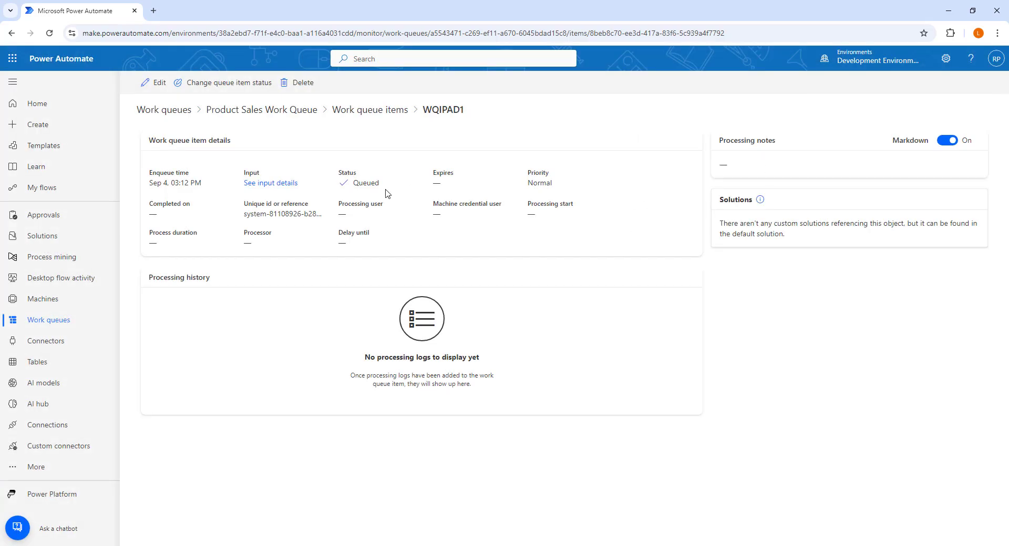